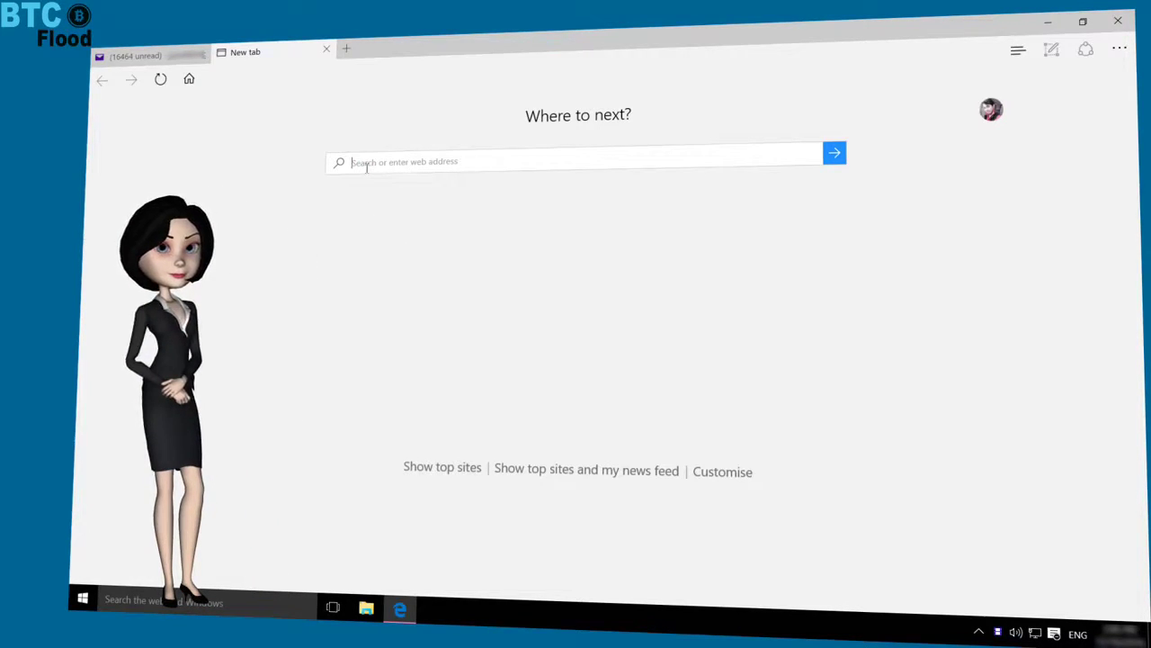
Step: Load blockchain.info in the new Edge tab
type("block")
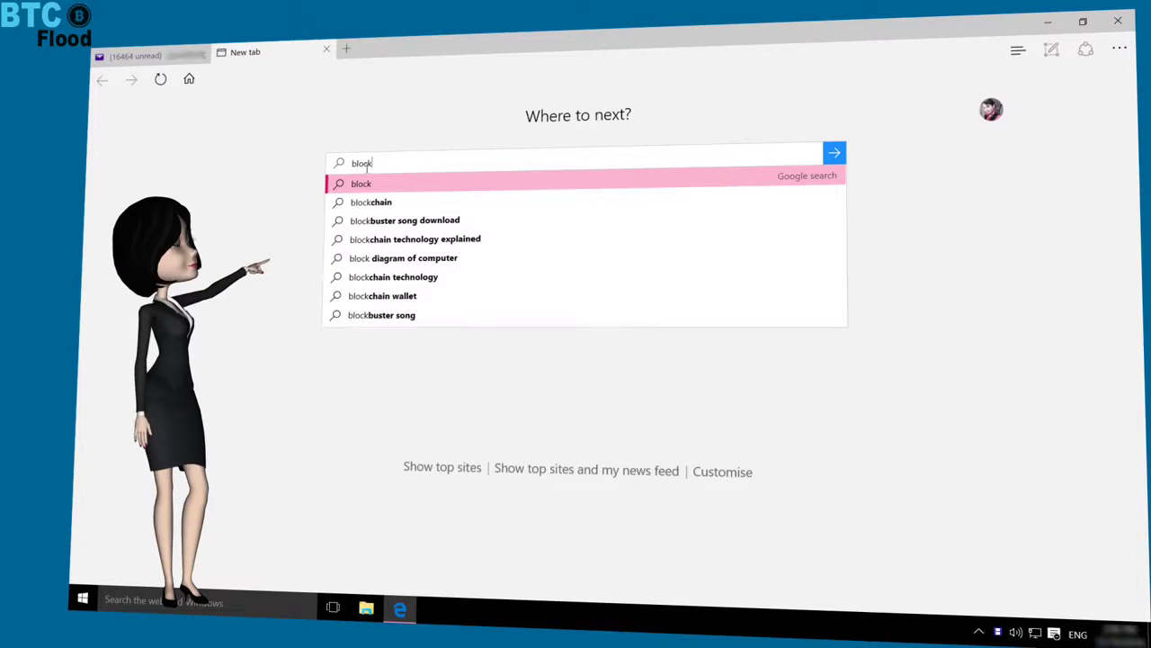
type("chain.in")
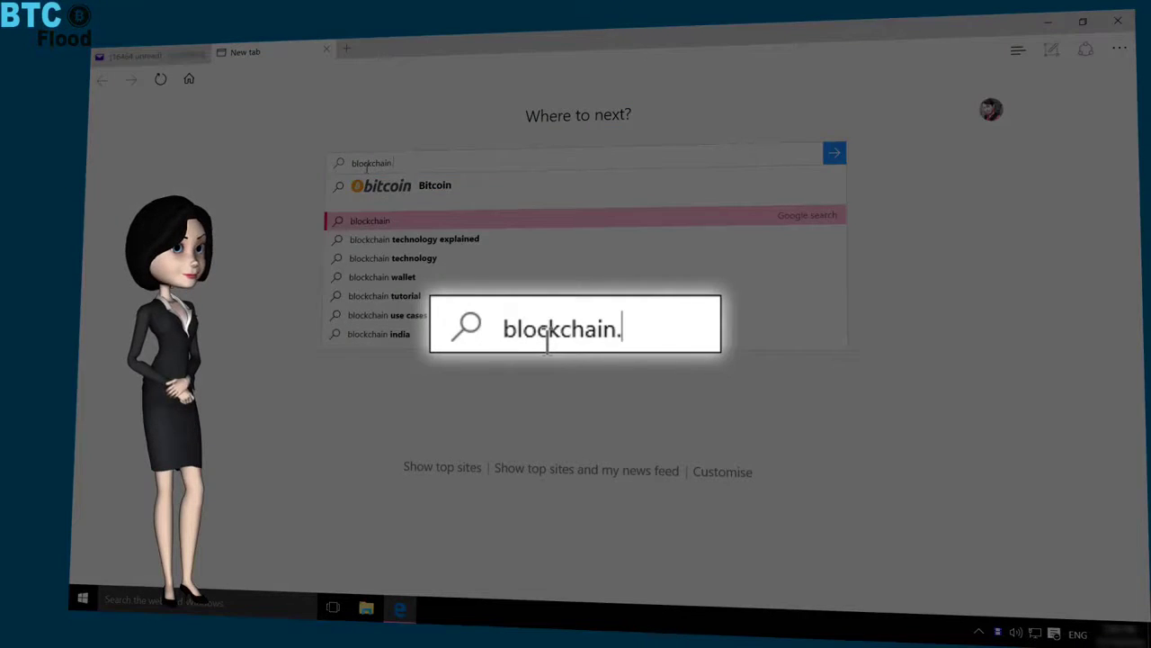
type("fo")
key("Return")
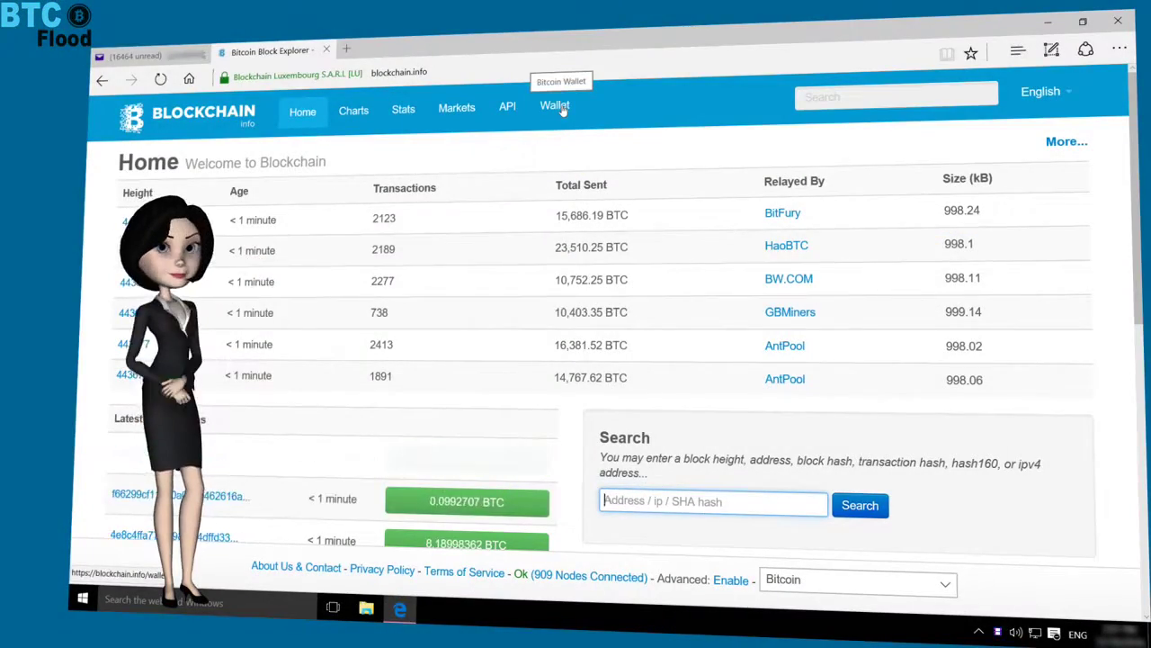
Step: Go to the Wallet page and choose Create A Free Bitcoin Wallet
left_click(558, 107)
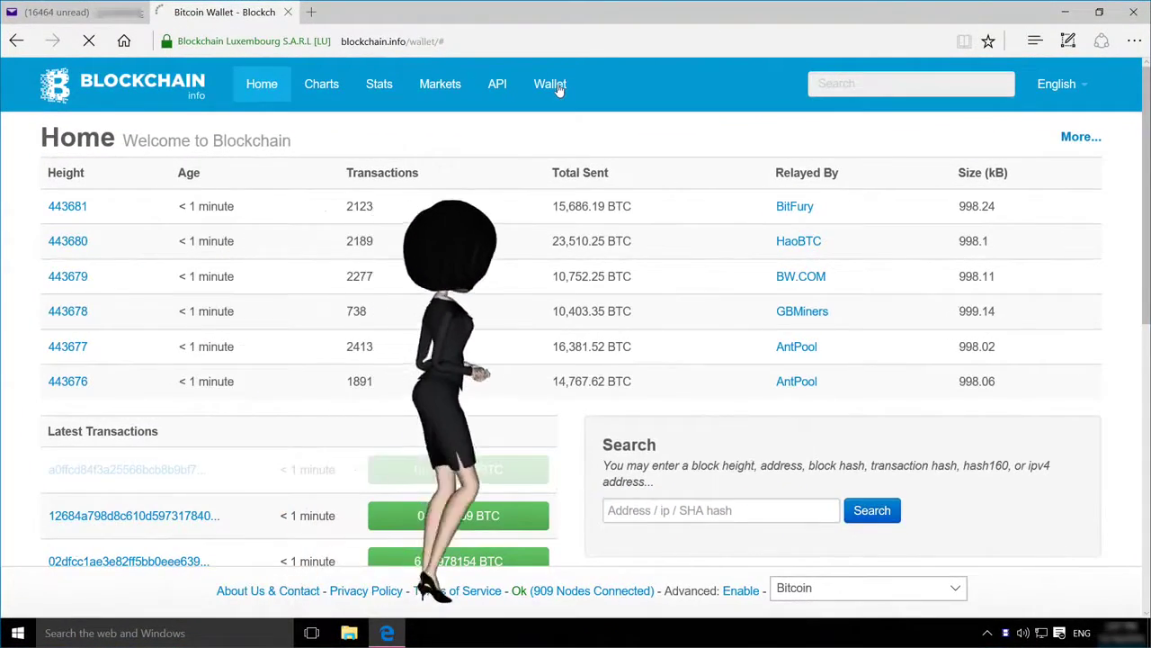
scroll(509, 171, "down", 1)
scroll(495, 216, "up", 1)
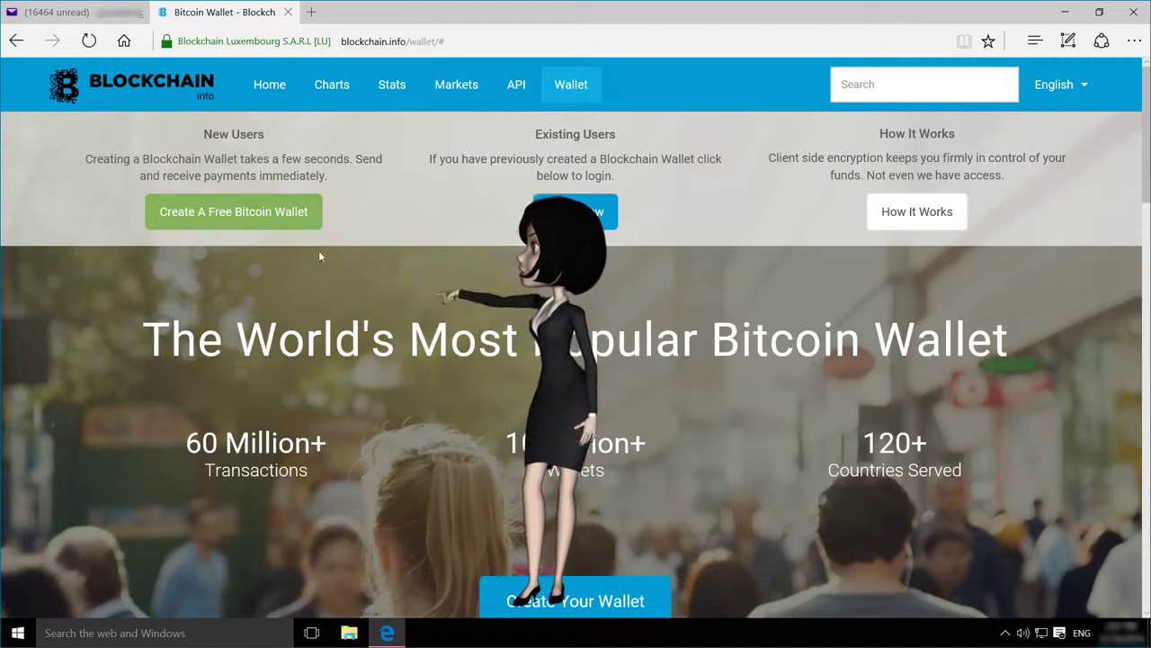
left_click(248, 214)
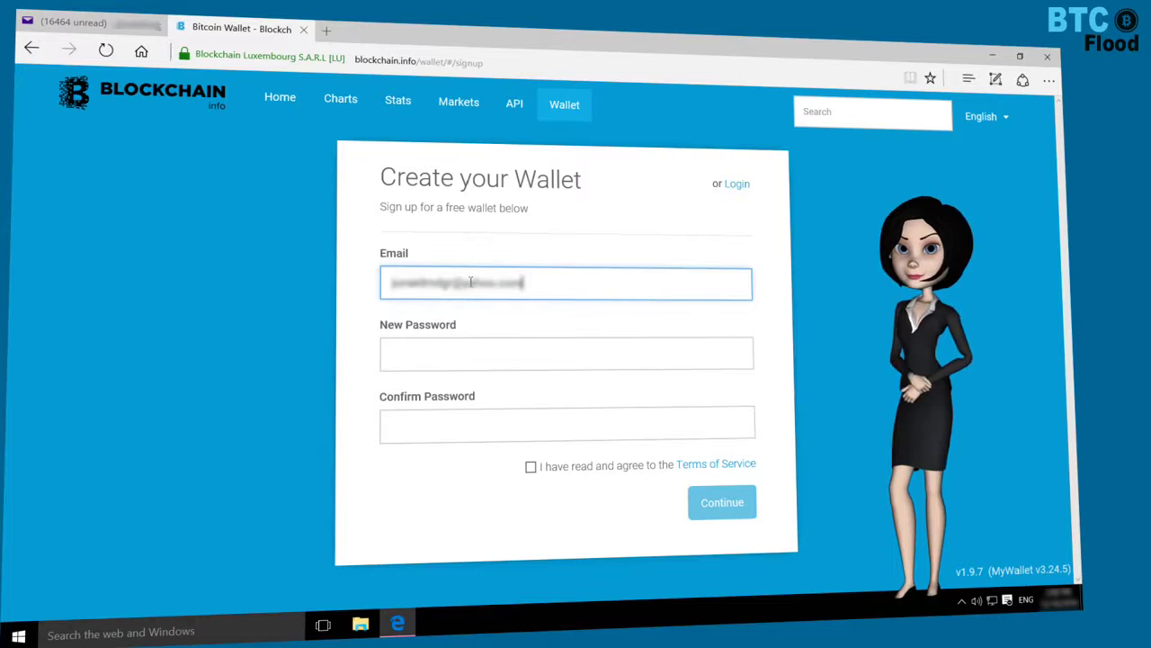
Step: Enter and confirm a strong wallet password, accept the Terms of Service, and continue
left_click(434, 355)
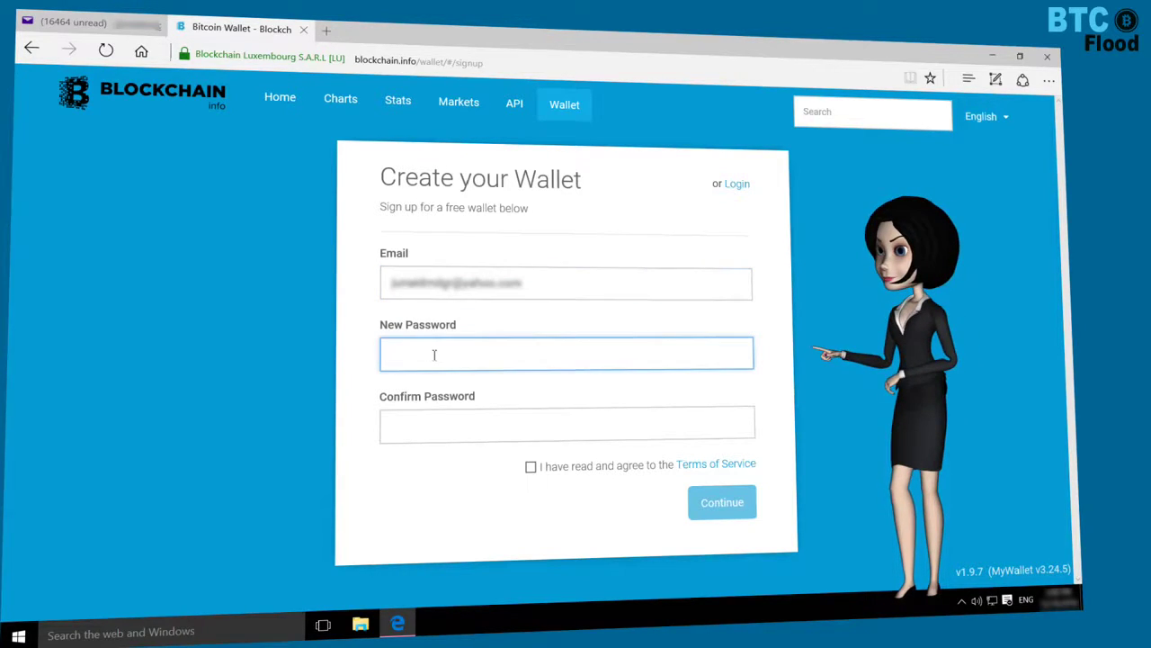
type("•••")
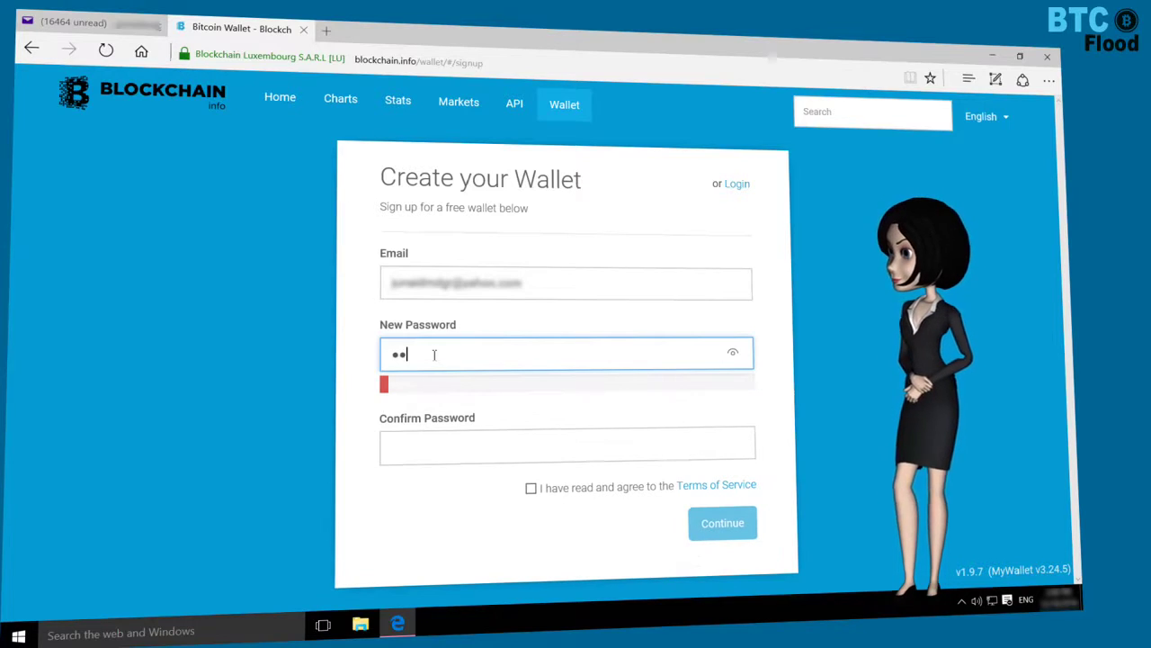
type("••••••••")
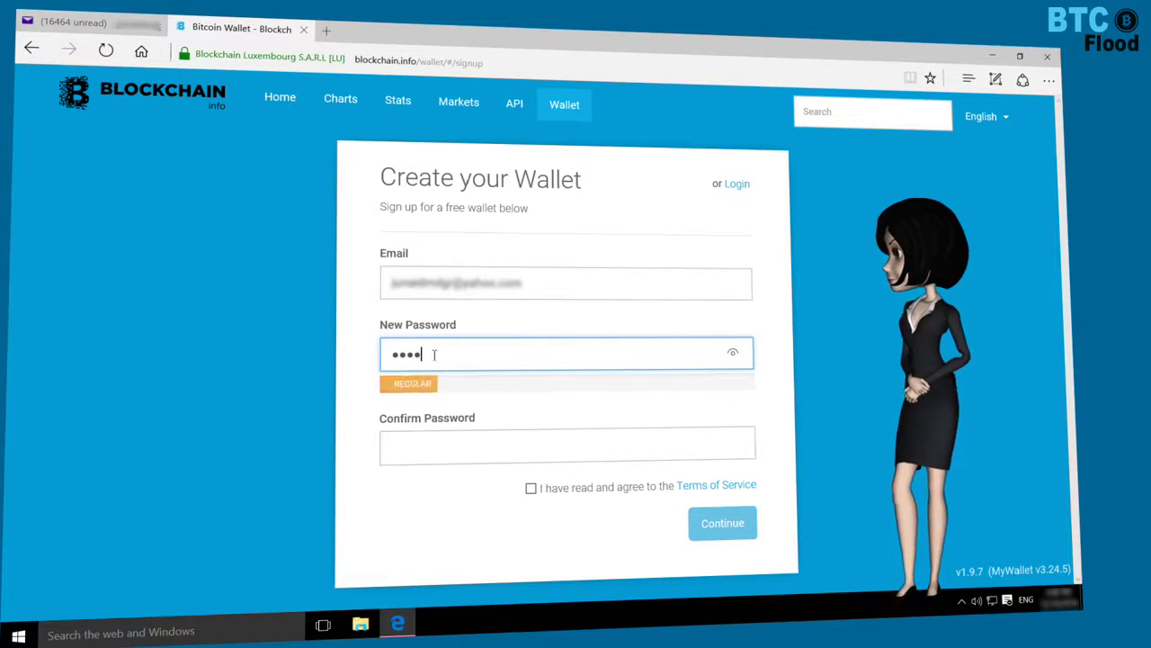
type("•••")
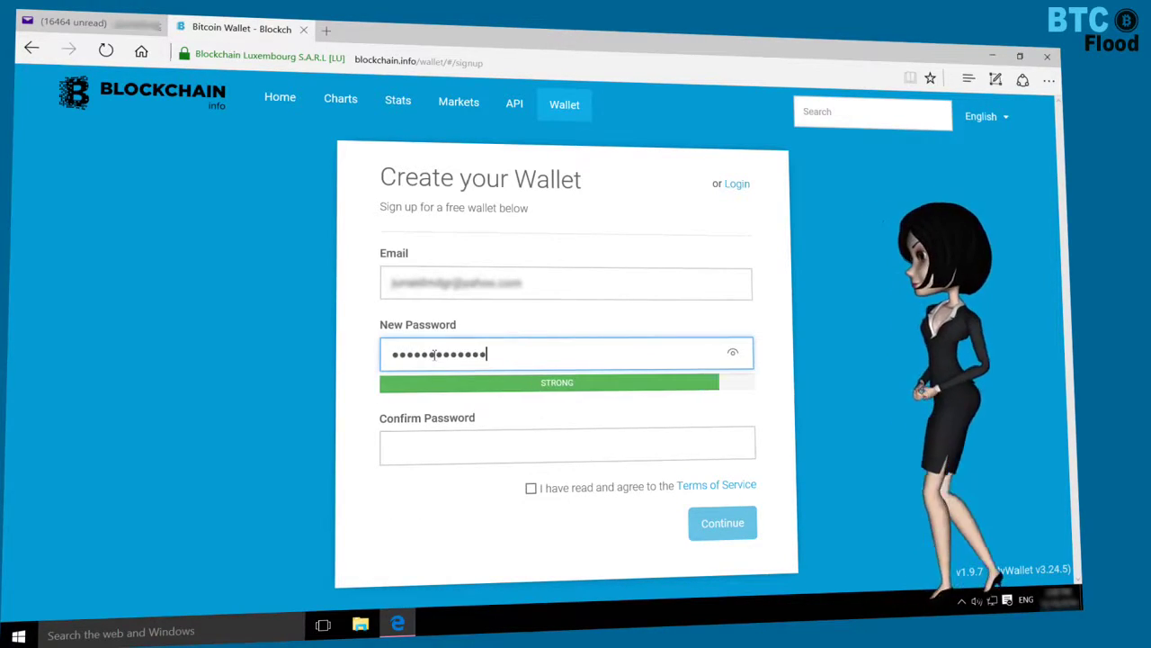
left_click(456, 445)
type("••••")
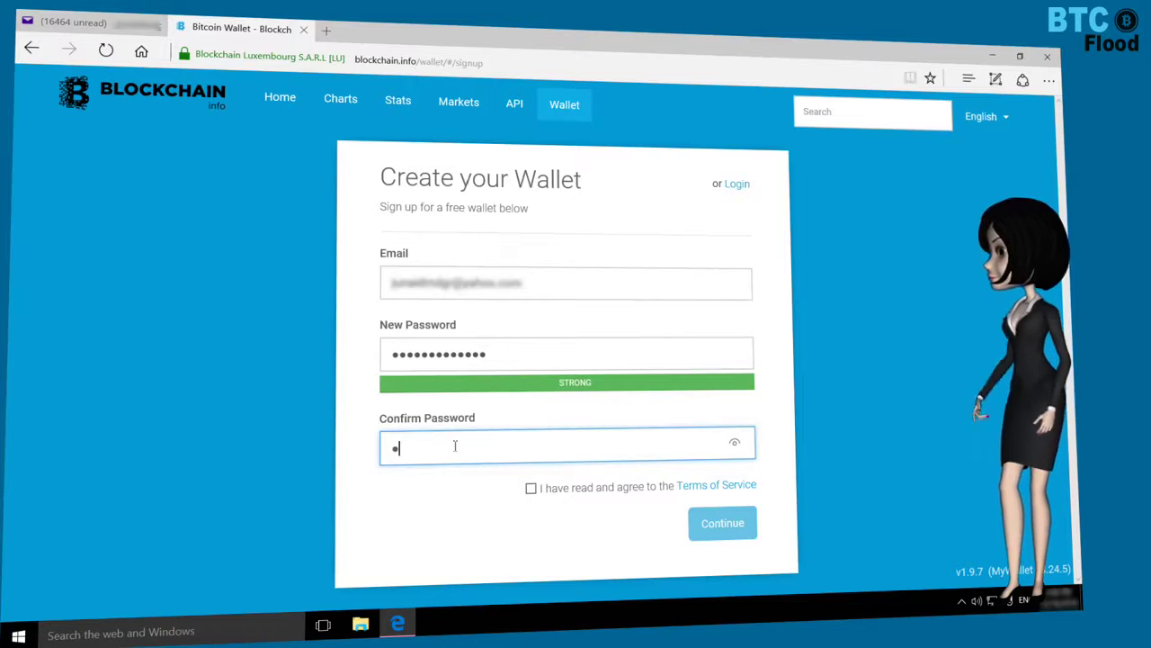
type("•••••••••")
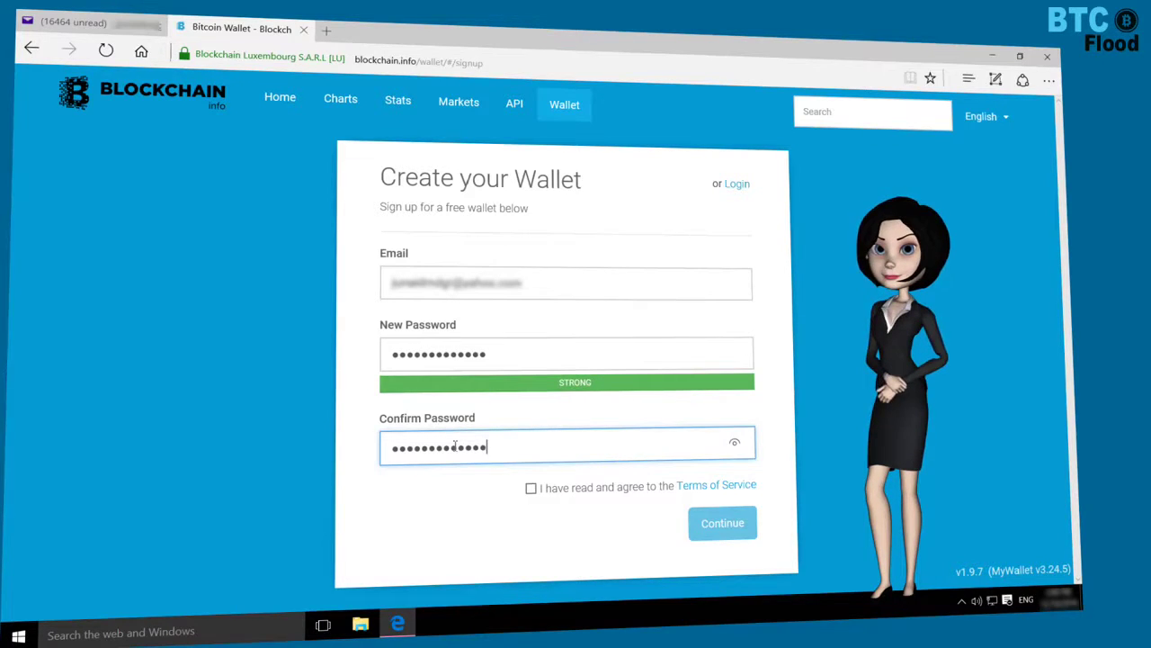
left_click(531, 488)
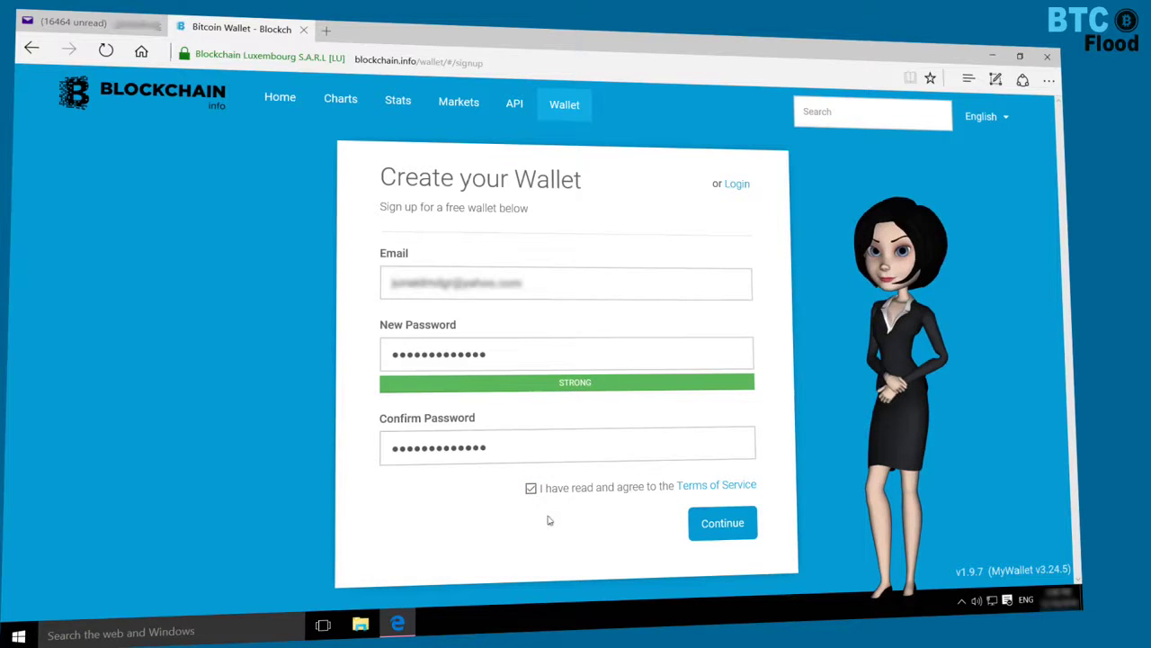
left_click(724, 529)
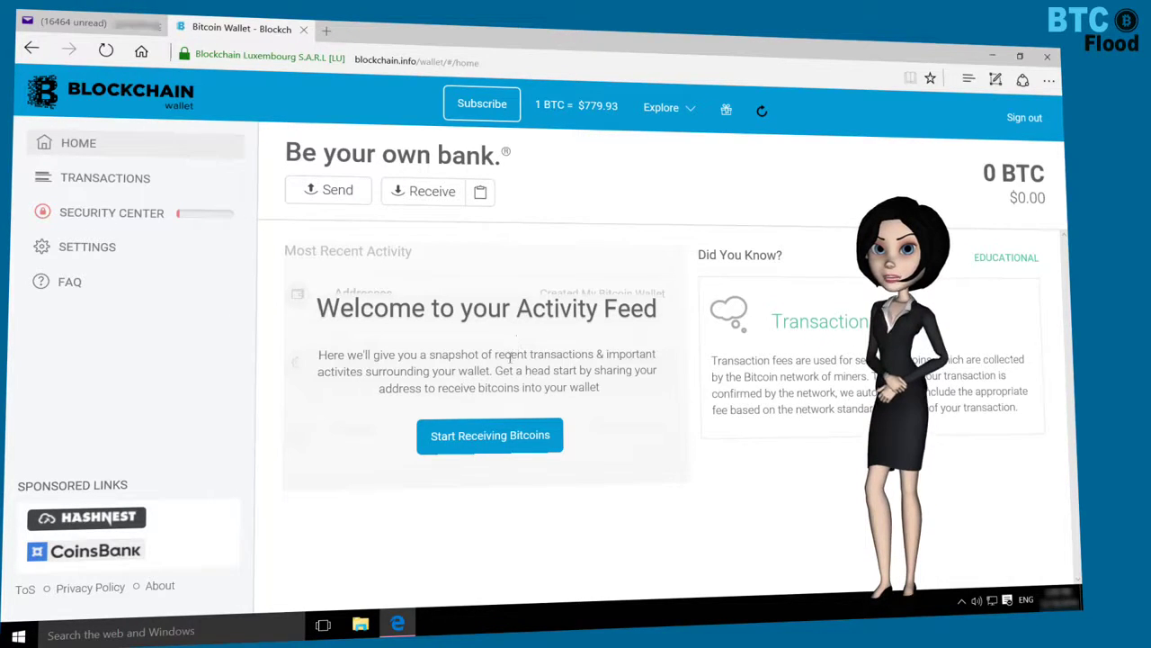
Step: Generate the first bitcoin receiving address with its QR code, then close the dialog
left_click(492, 448)
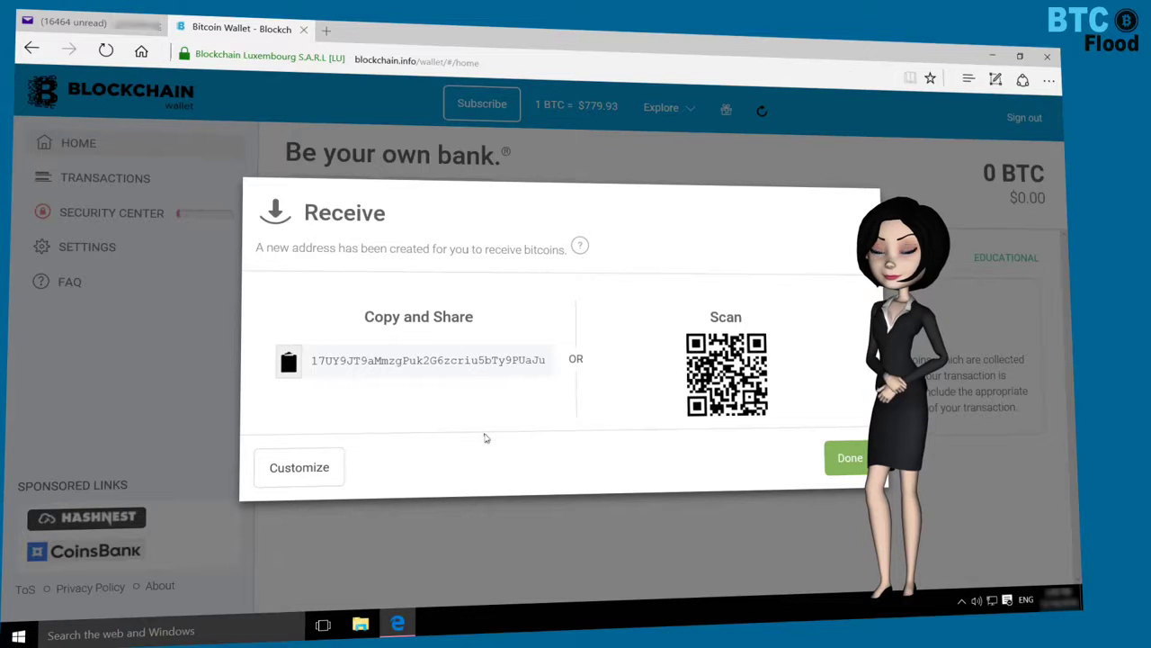
left_click(867, 458)
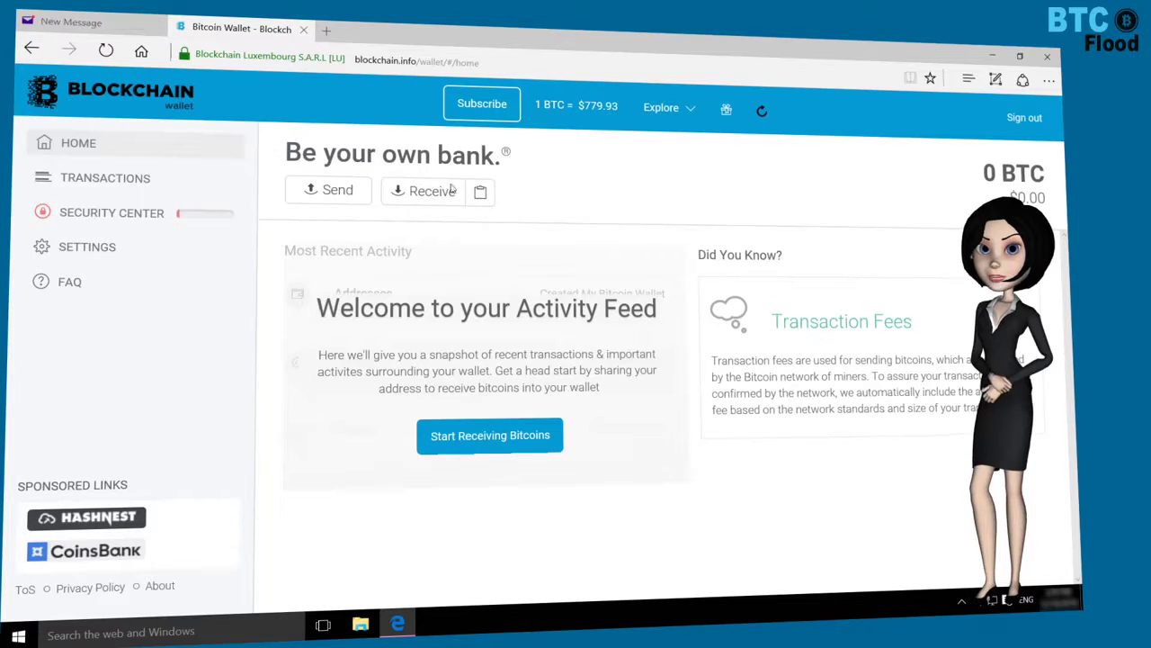
Step: Check the Security Center's Verify Email notice, then switch to the Yahoo Mail tab
left_click(157, 221)
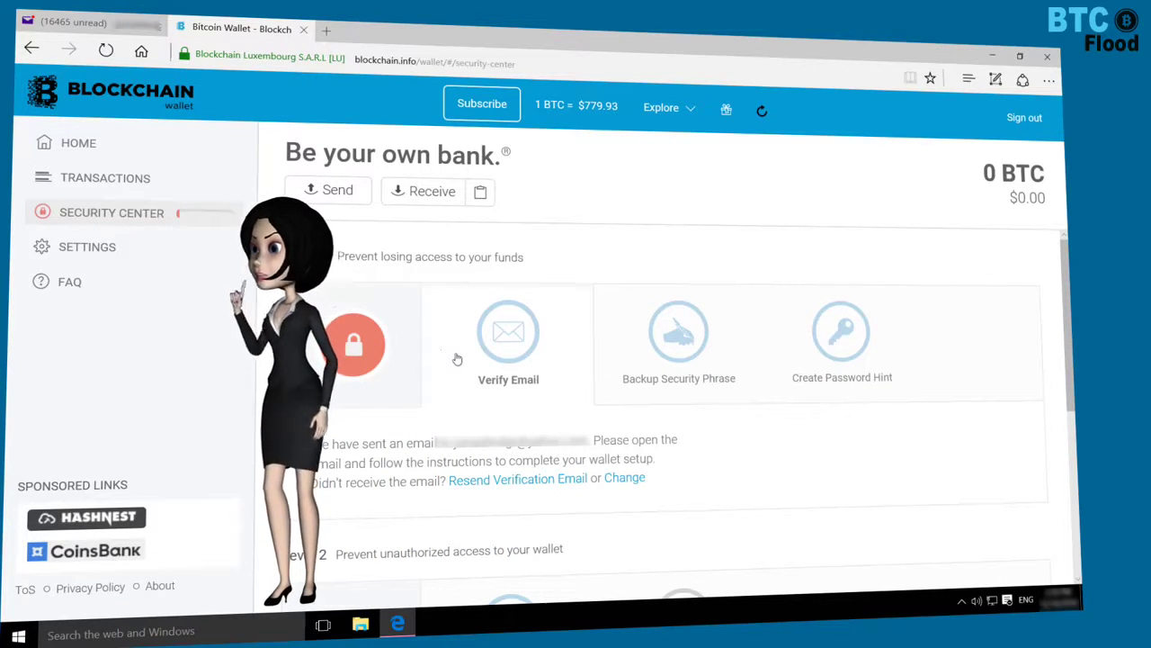
scroll(457, 359, "down", 1)
scroll(457, 359, "up", 1)
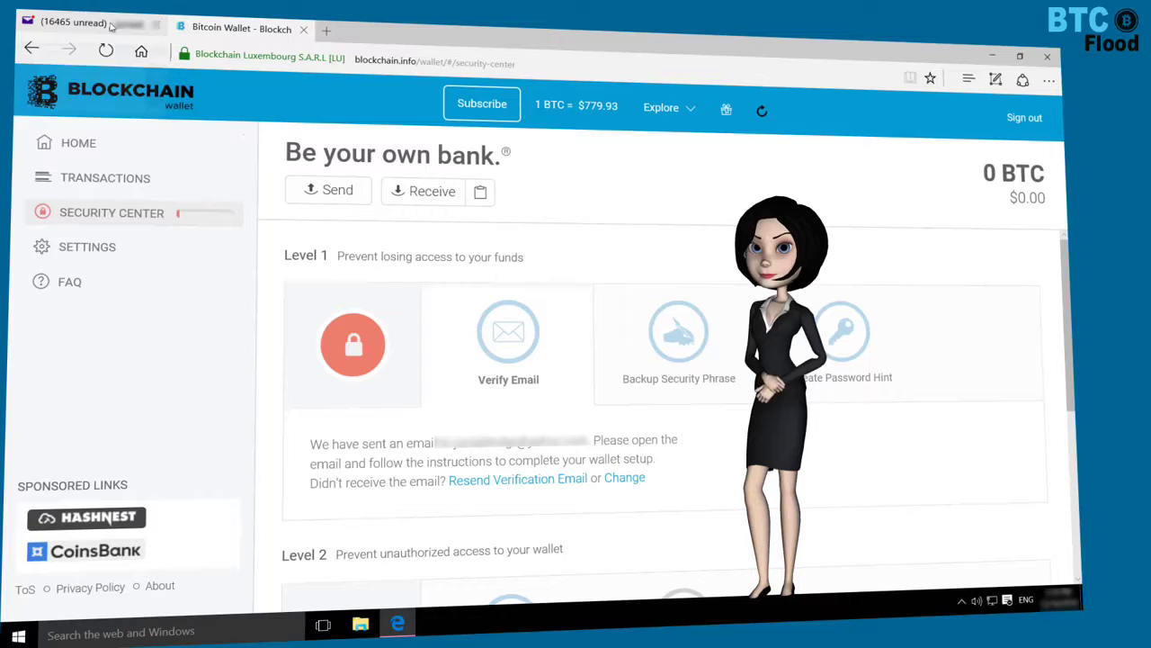
left_click(90, 22)
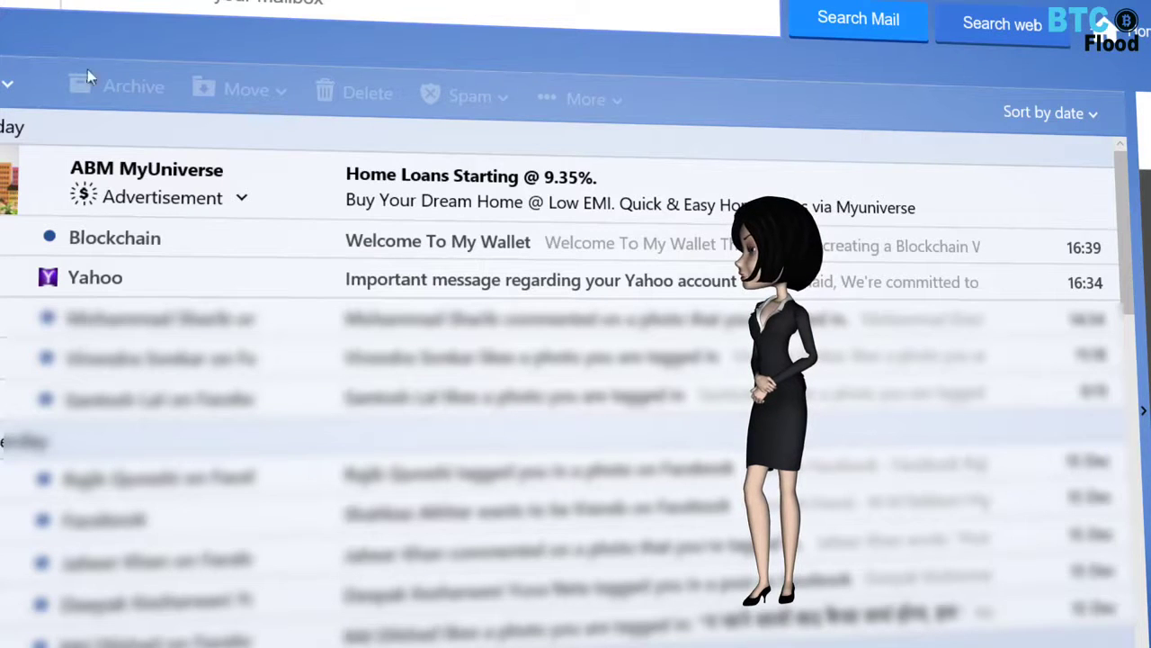
Step: Open Blockchain's 'Welcome To My Wallet' email and scroll to its verification link
mouse_move(182, 250)
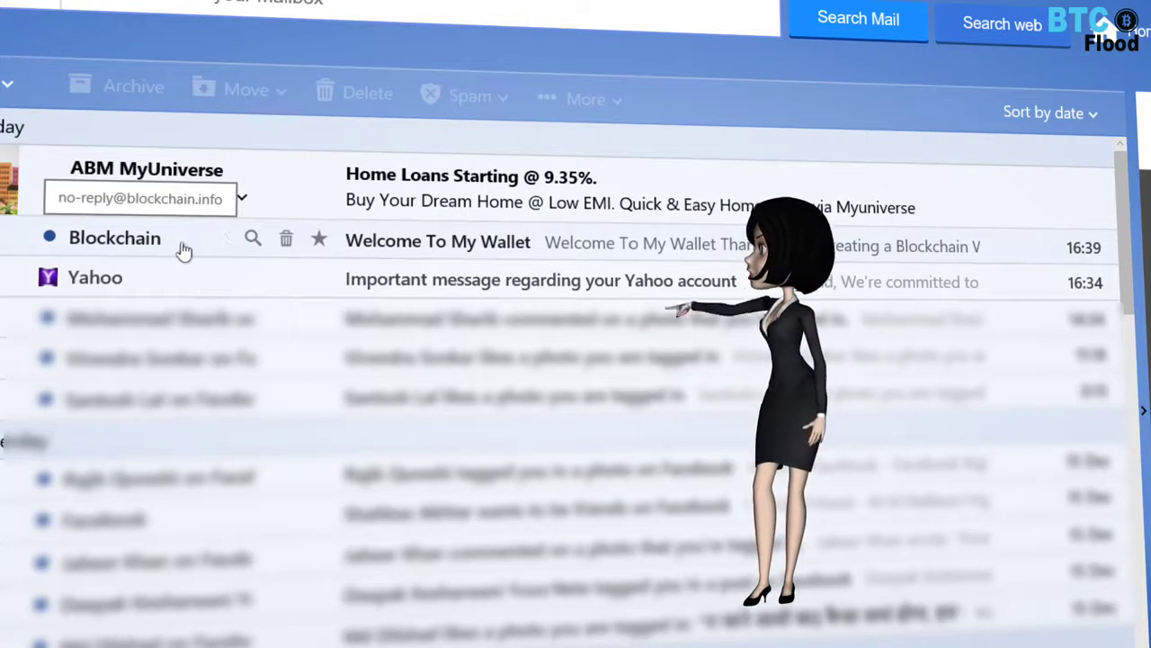
left_click(440, 244)
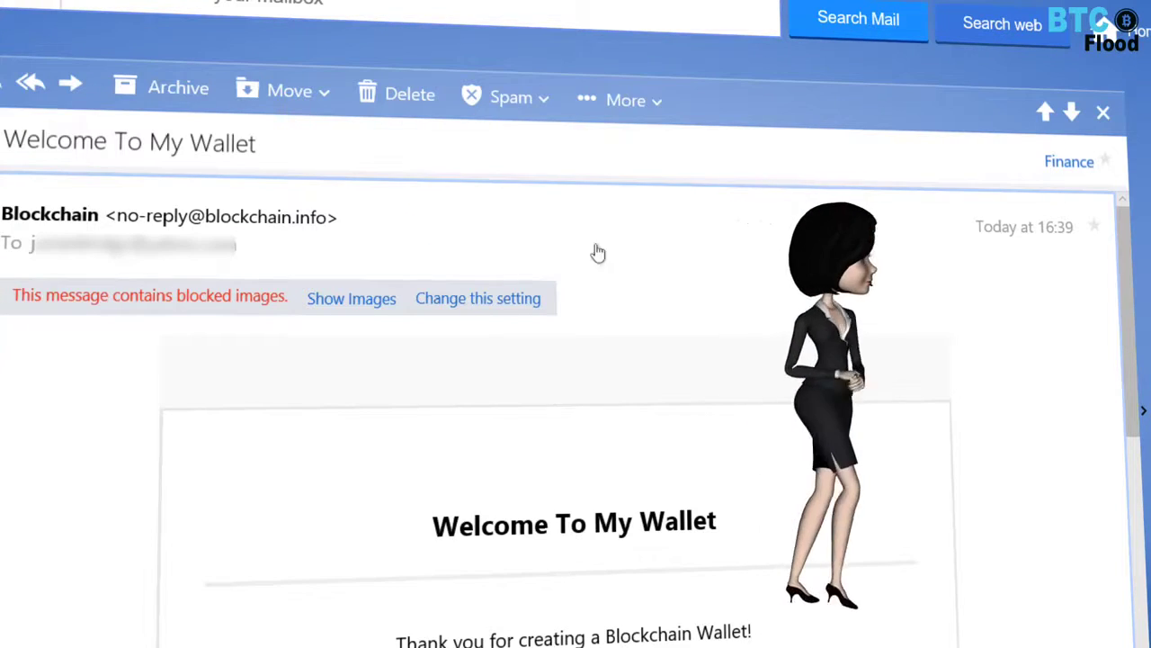
scroll(679, 263, "down", 3)
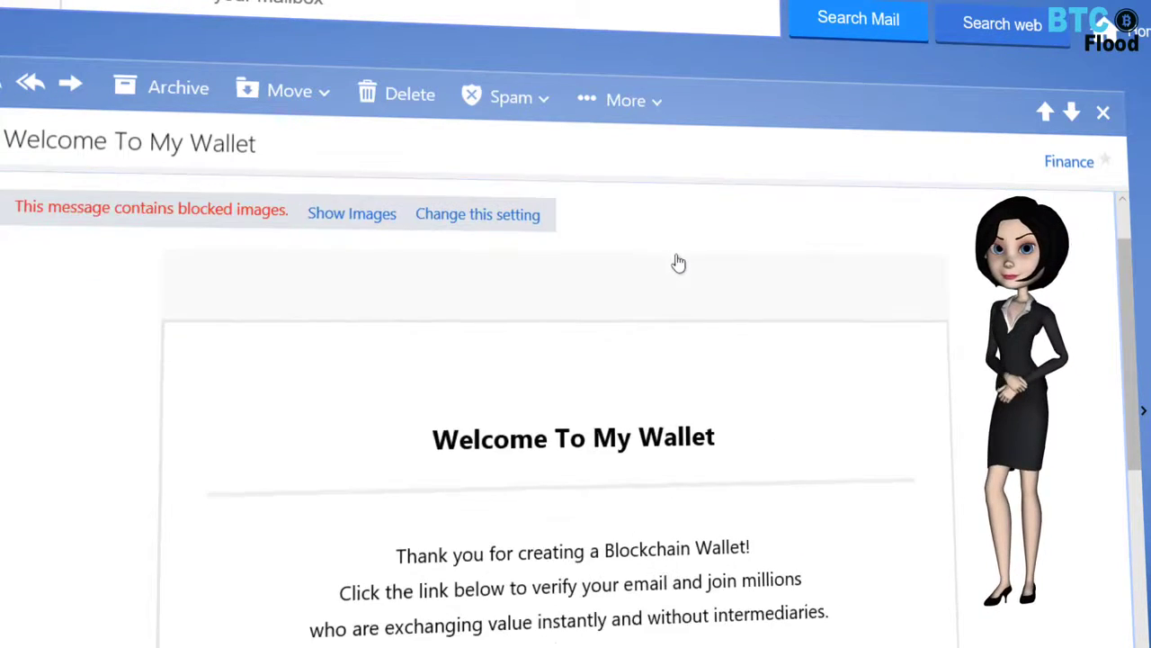
scroll(679, 263, "down", 3)
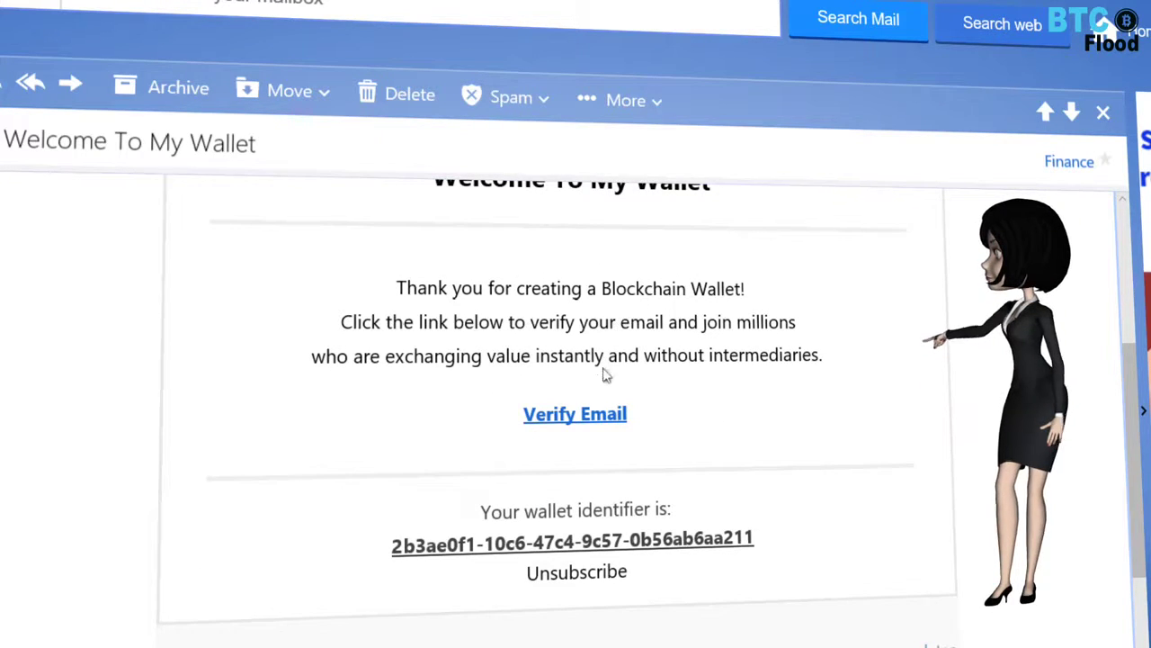
Step: Verify the email address via the link and open the wallet Login page
left_click(602, 422)
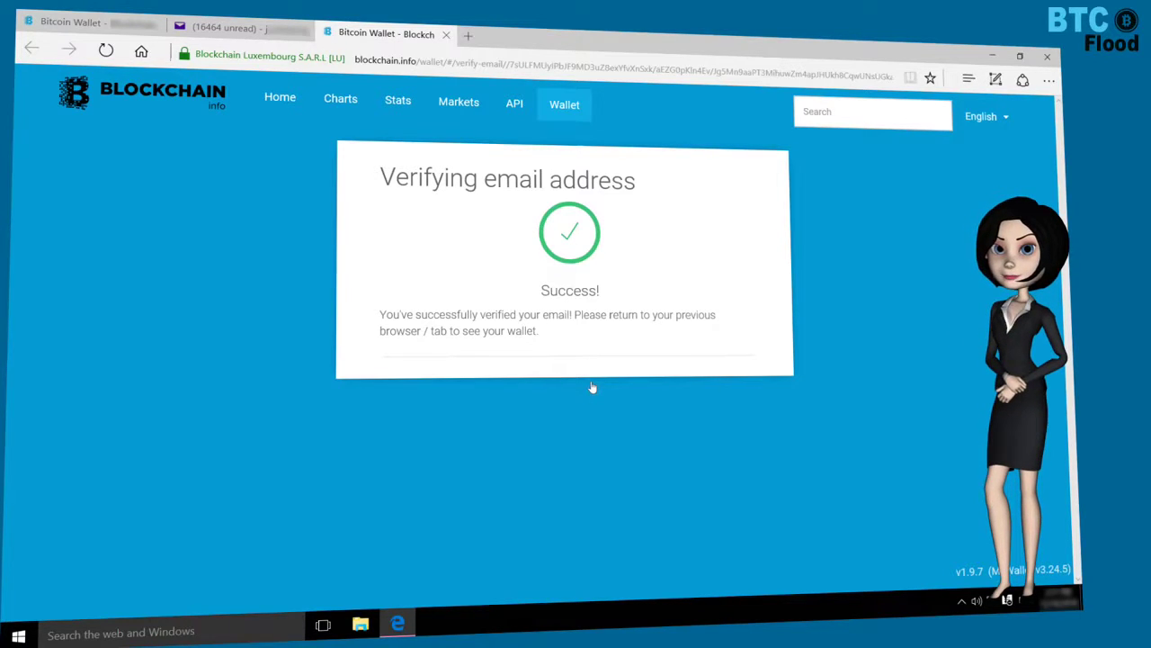
left_click(567, 105)
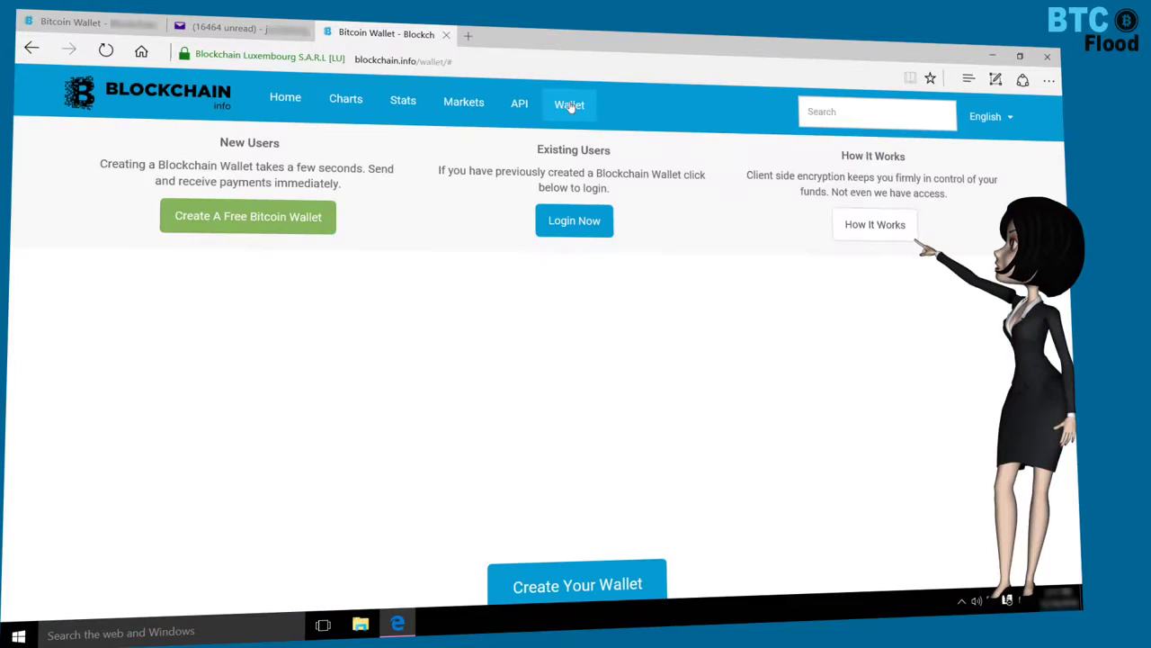
left_click(574, 221)
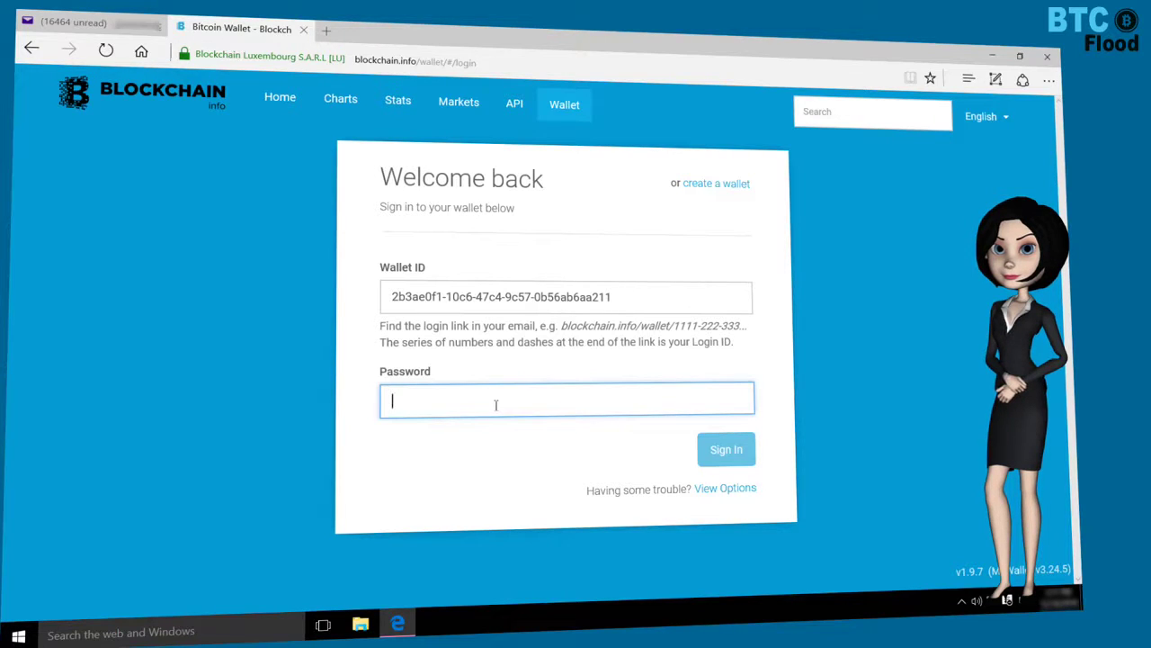
Step: Sign in with the wallet password under the pre-filled Wallet ID
type("•••")
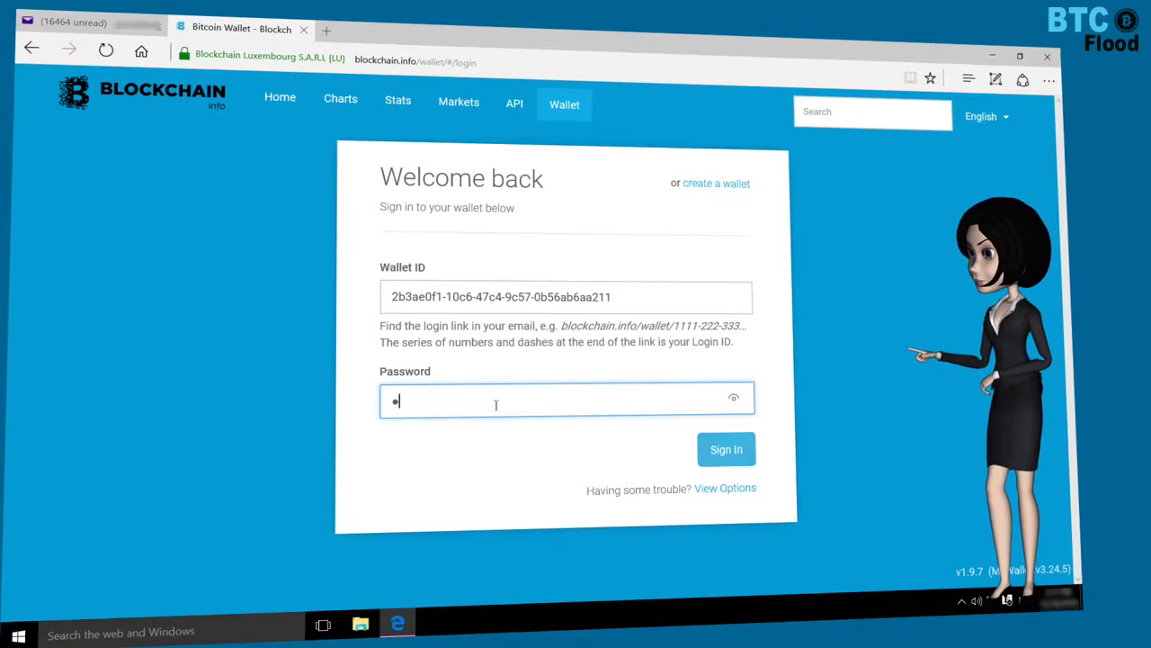
type("••••••••")
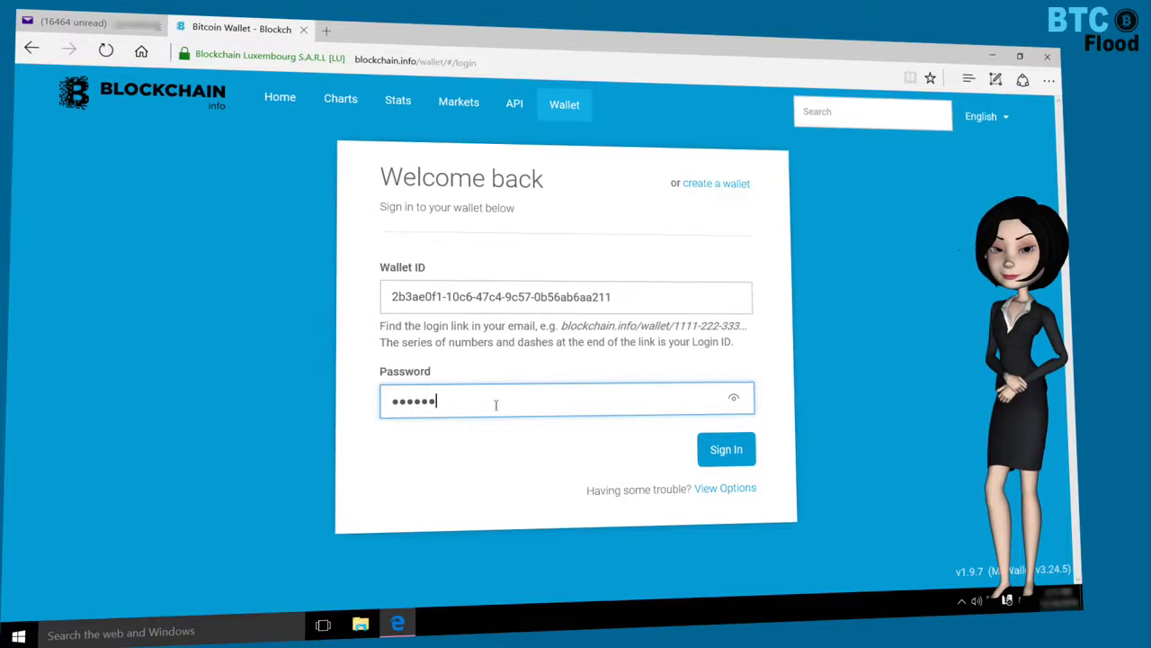
type("••")
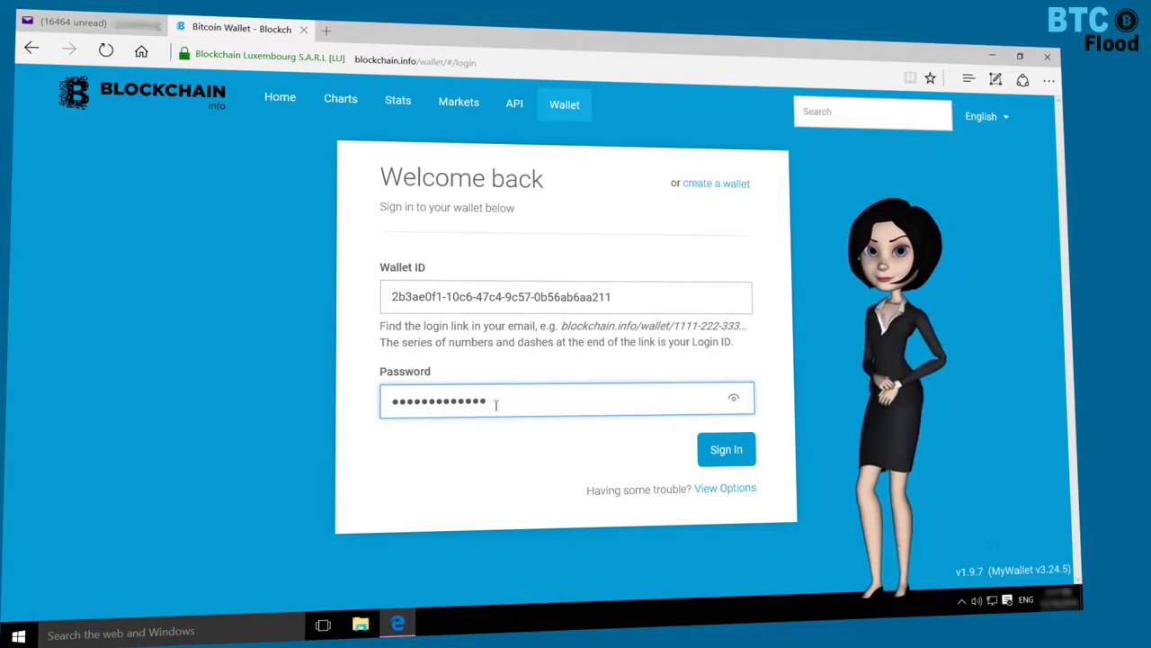
left_click(723, 454)
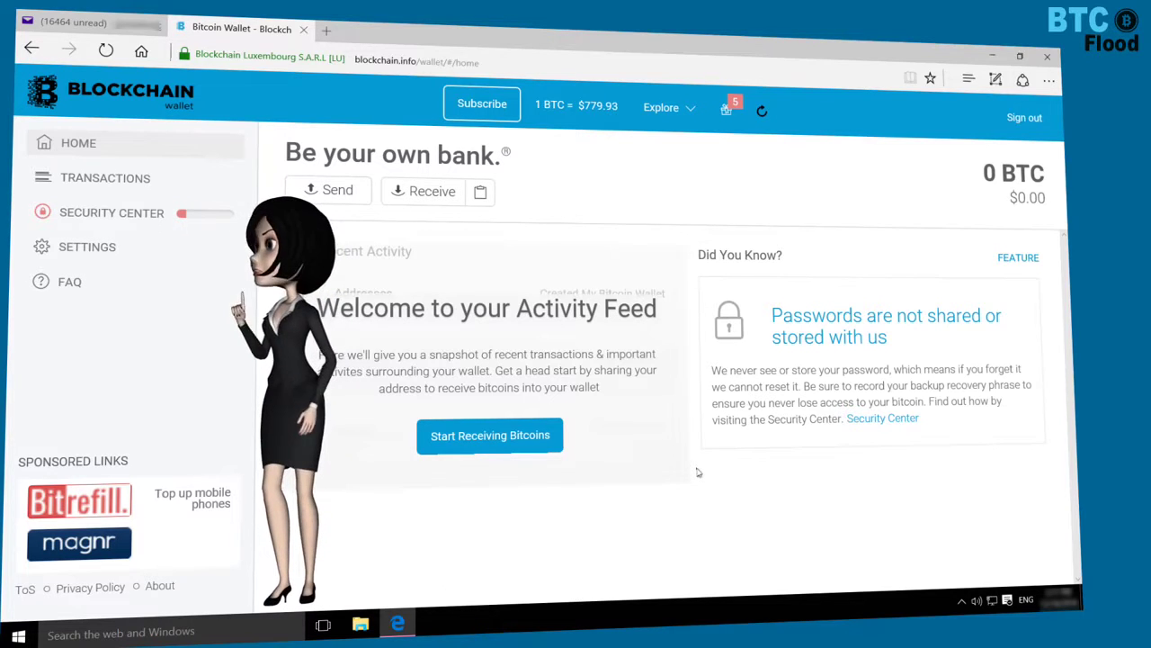
Step: Open the Security Center and check that the email shows as verified
left_click(132, 215)
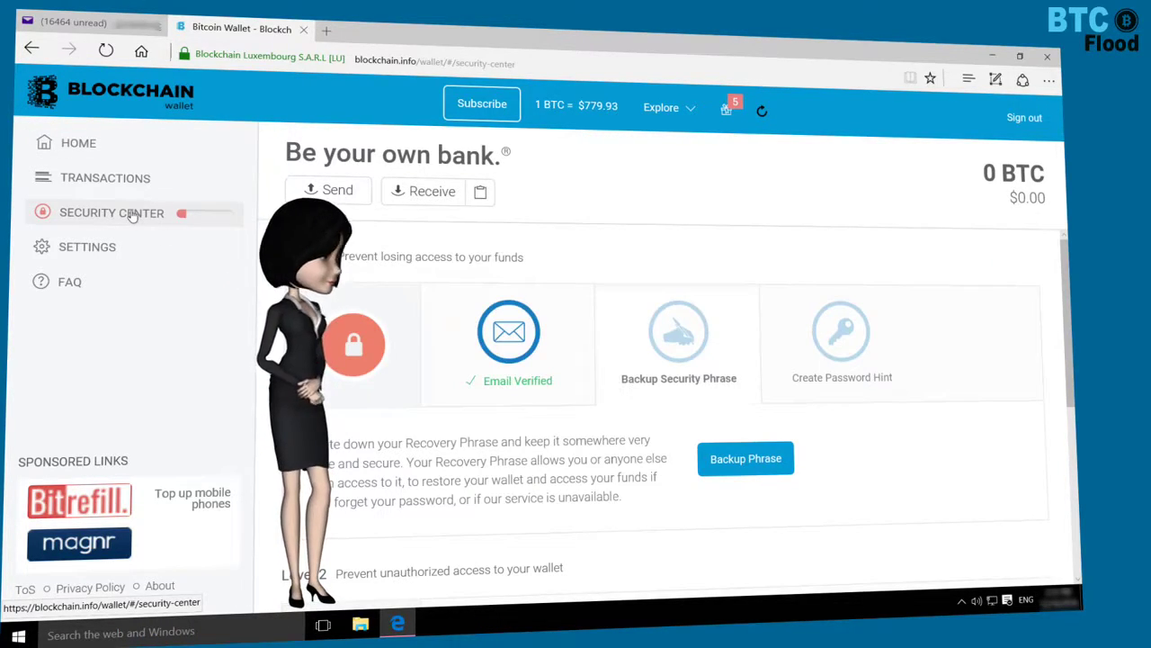
mouse_move(494, 383)
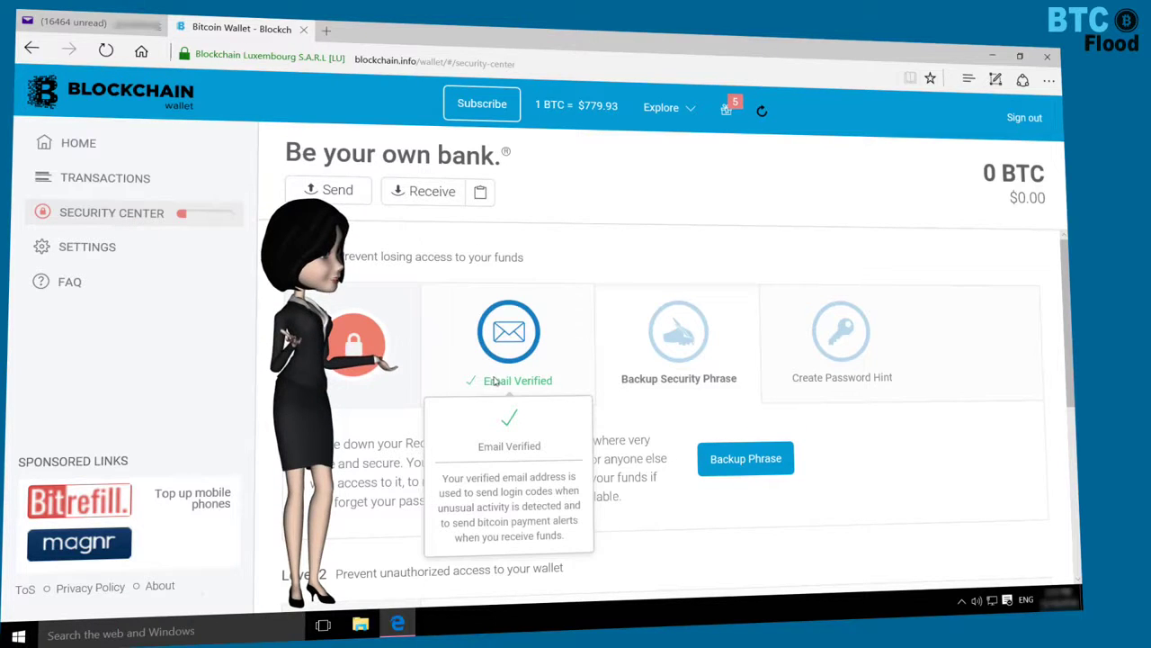